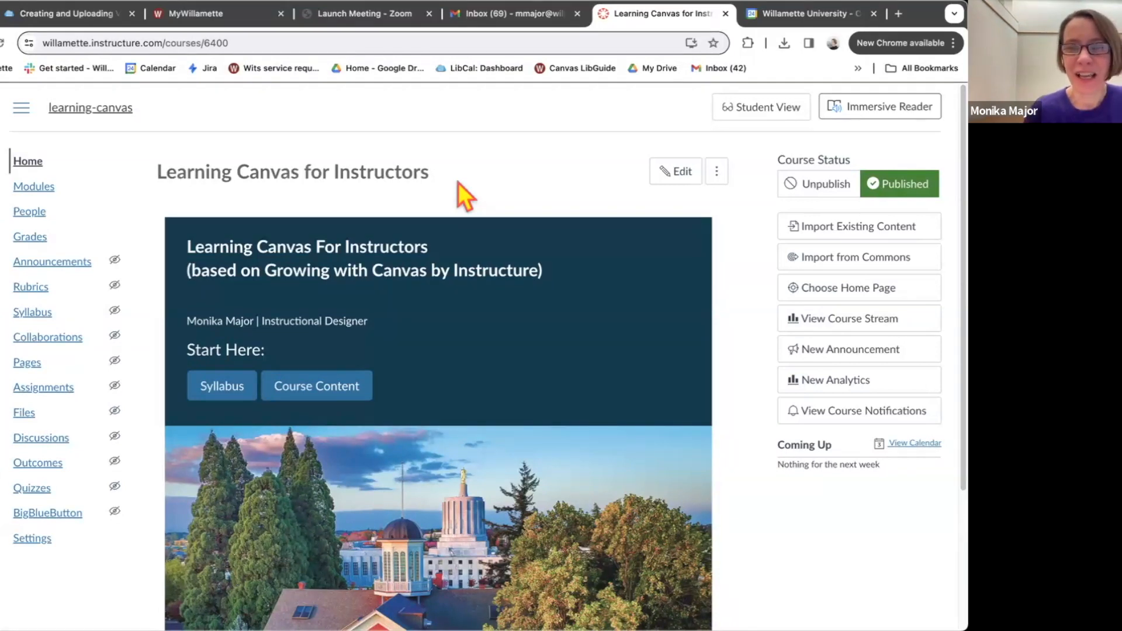
# - Check how the course home page appears to students in Student View, and return to the instructor view
pyautogui.click(761, 114)
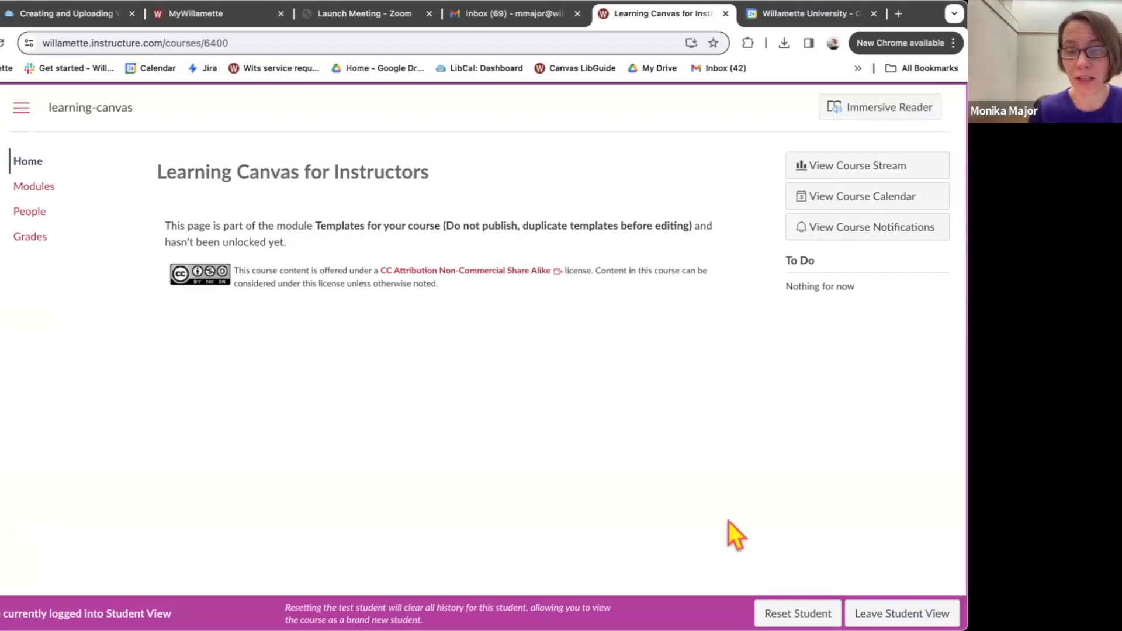
pyautogui.click(902, 614)
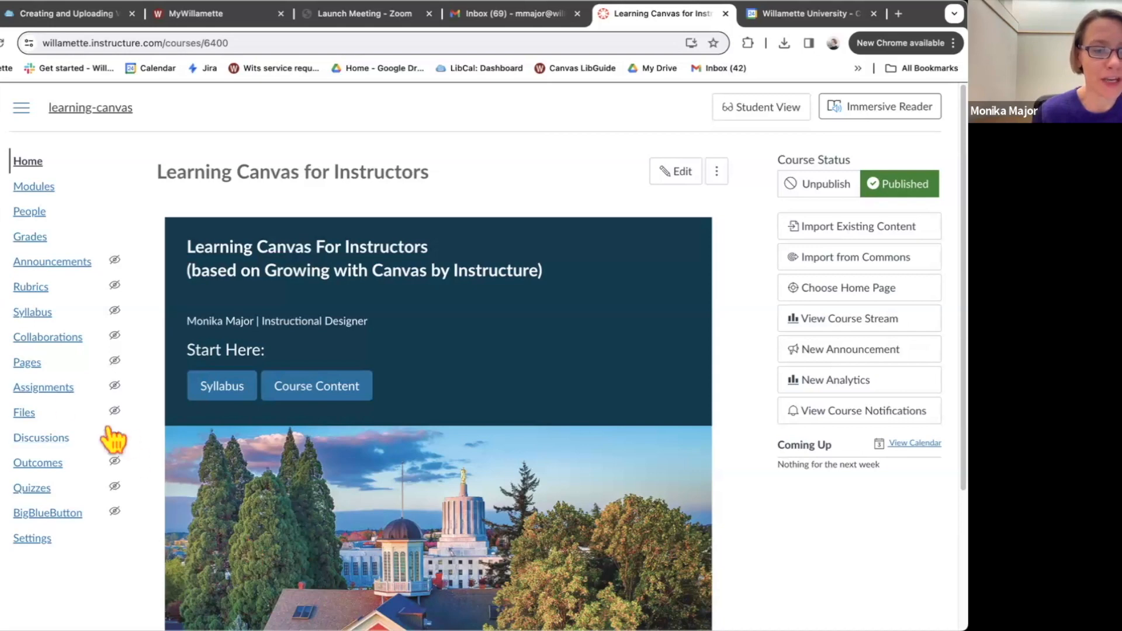
# - Duplicate the Home Page Willamette page from the full list of course pages and publish the copy
pyautogui.click(23, 364)
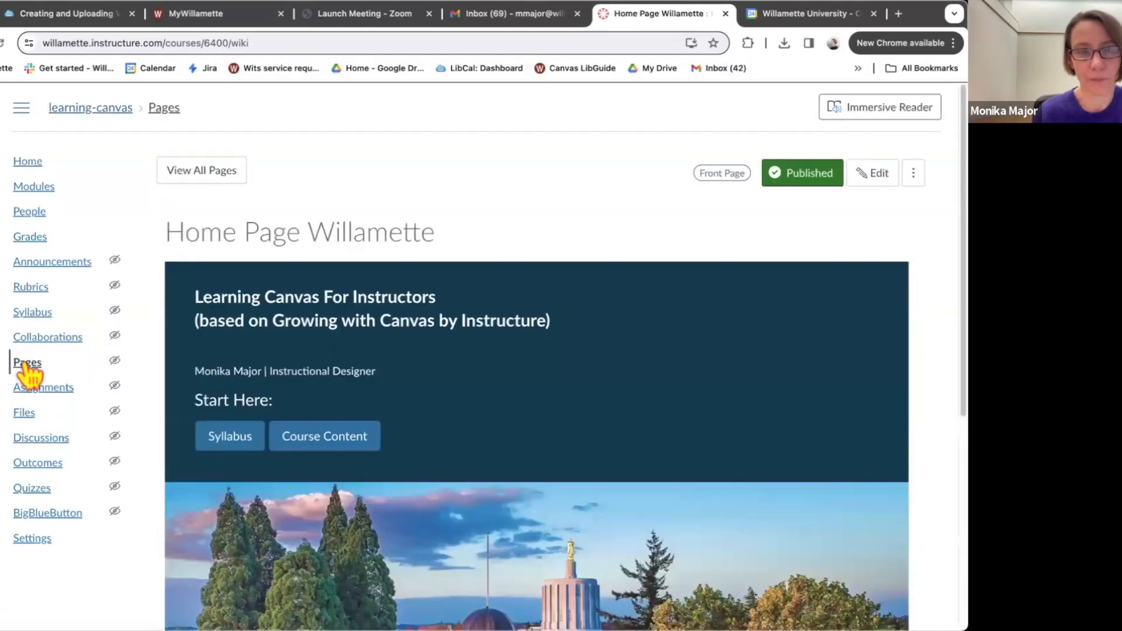
pyautogui.click(197, 173)
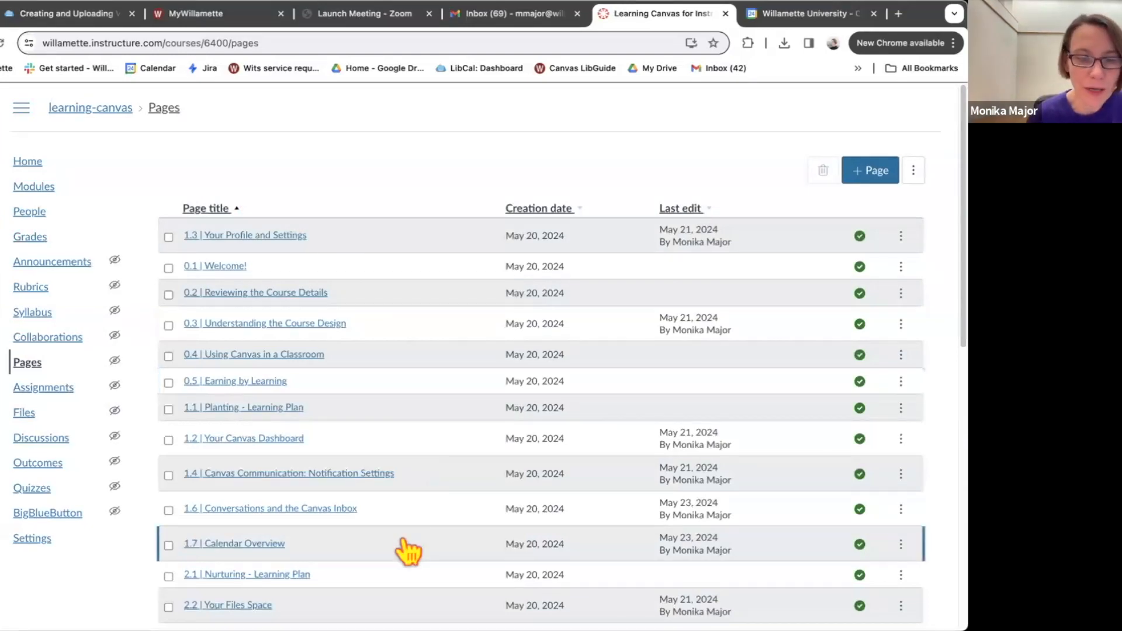
pyautogui.scroll(-6, 407, 550)
pyautogui.scroll(-10, 408, 550)
pyautogui.scroll(-7, 408, 550)
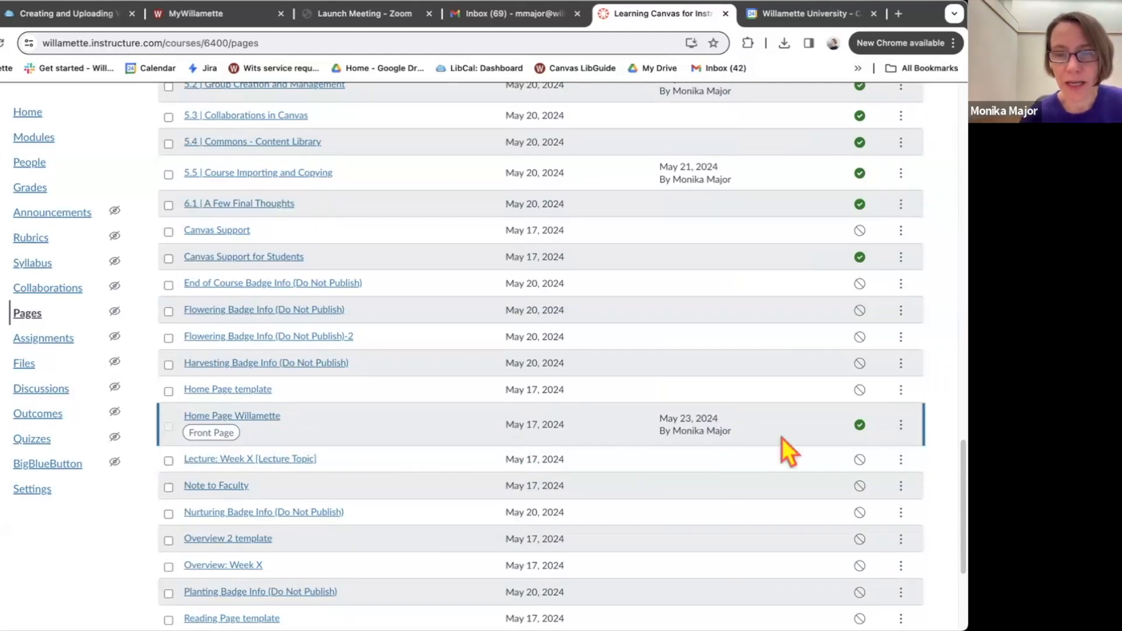
pyautogui.click(900, 424)
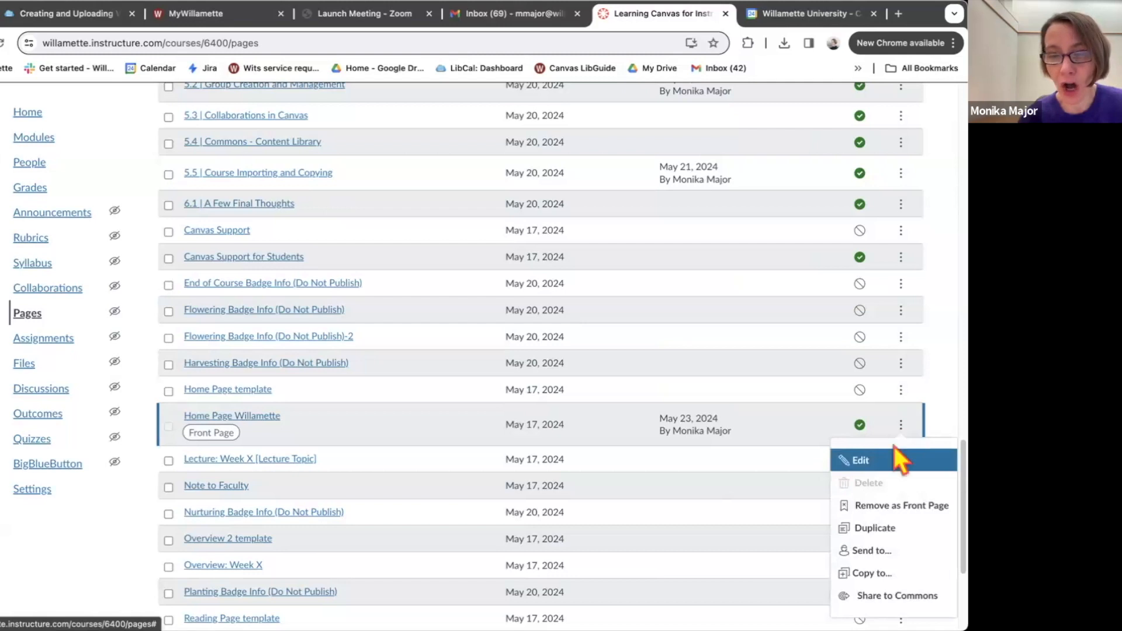
pyautogui.click(859, 529)
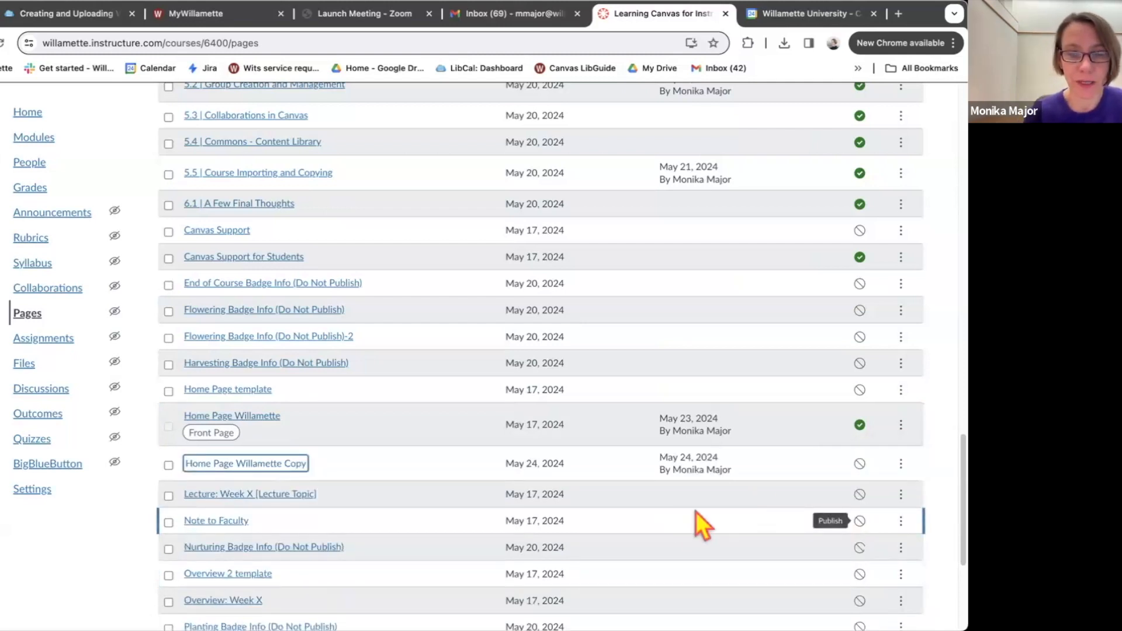
pyautogui.click(860, 463)
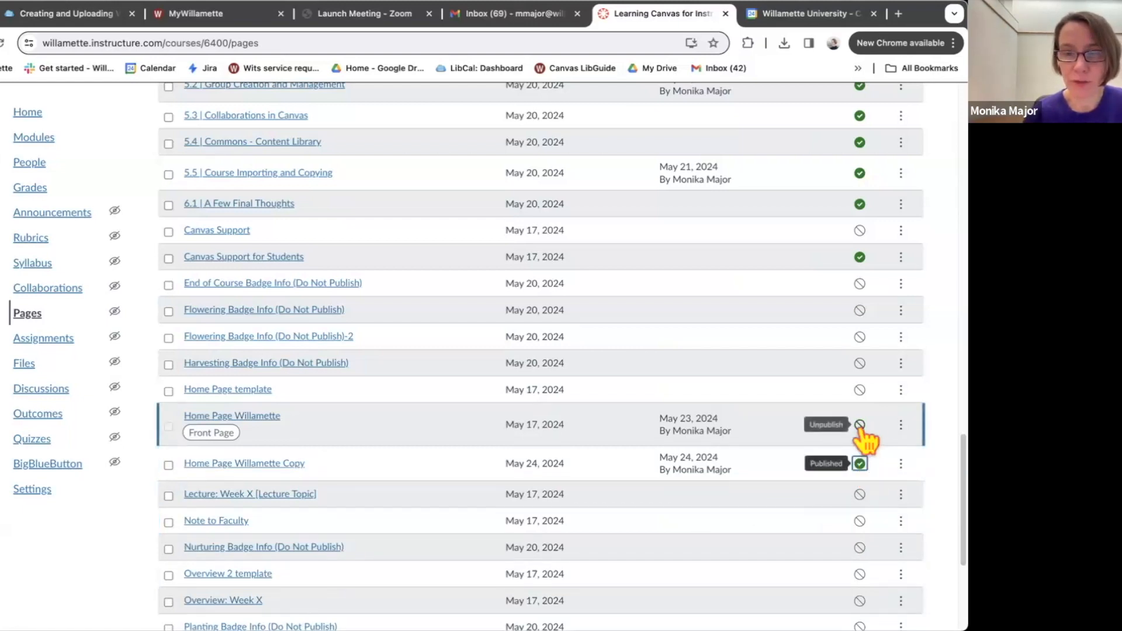
# - Rename the duplicated home page as "Home Page Willamette for Students" and save the title
pyautogui.scroll(-2, 314, 380)
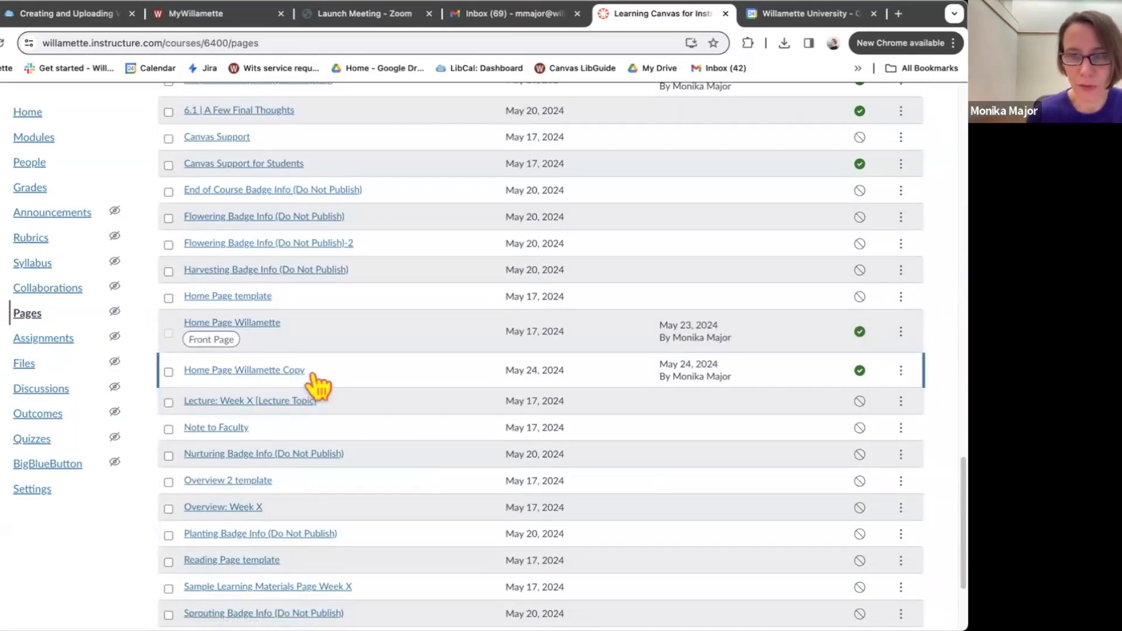
pyautogui.click(901, 370)
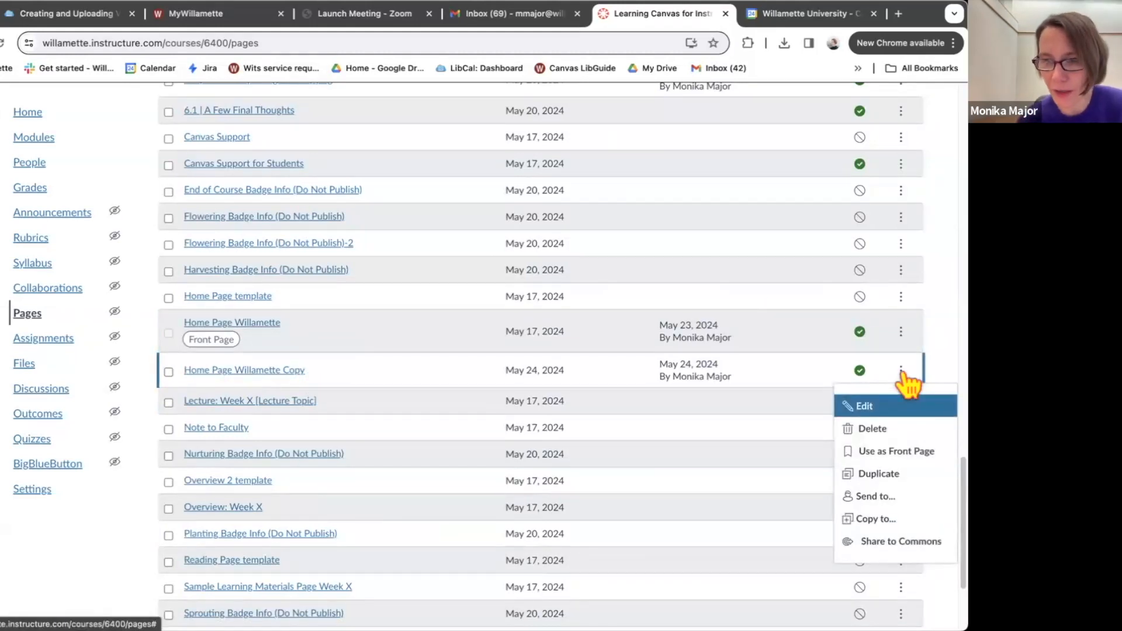
pyautogui.click(869, 409)
pyautogui.click(510, 339)
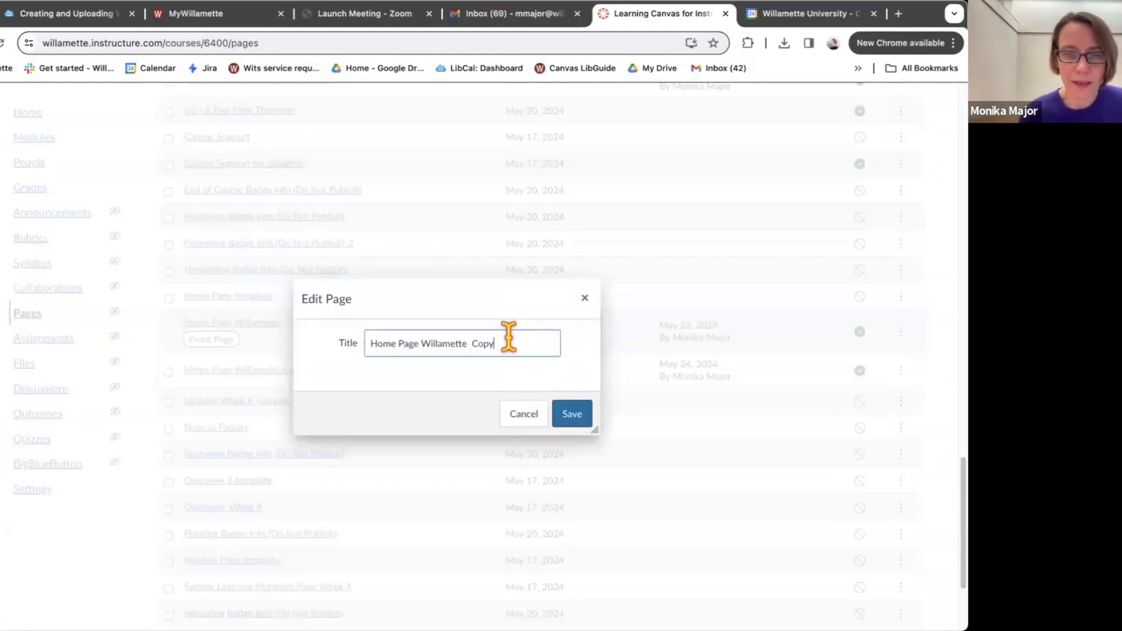
pyautogui.press('BackSpace')
pyautogui.press('BackSpace')
pyautogui.press('BackSpace')
pyautogui.press('BackSpace')
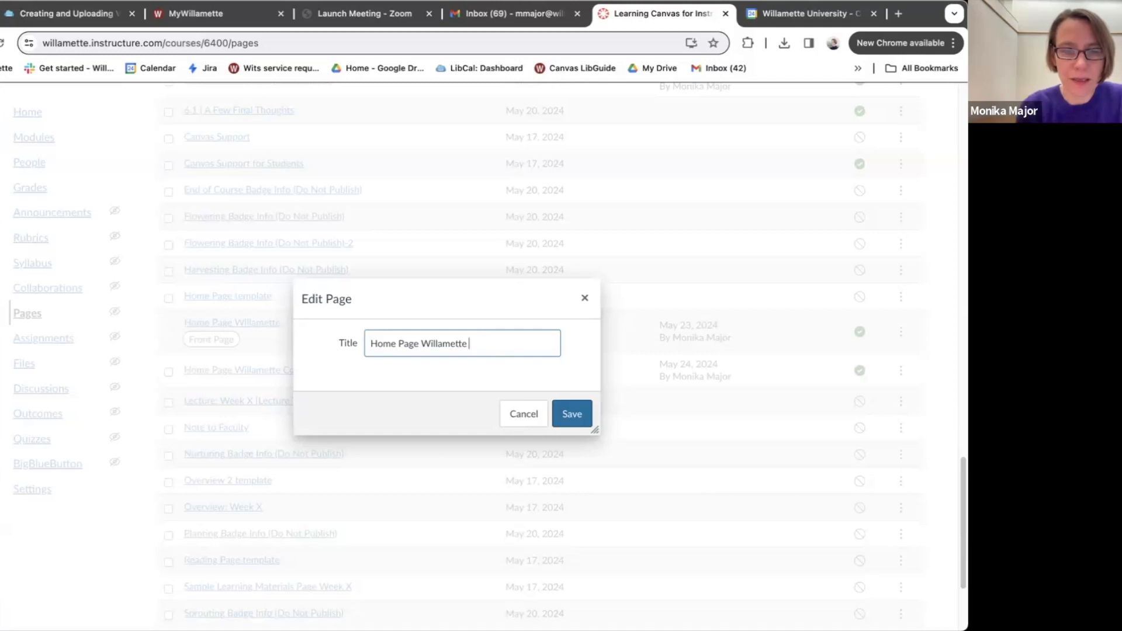
pyautogui.write('for St')
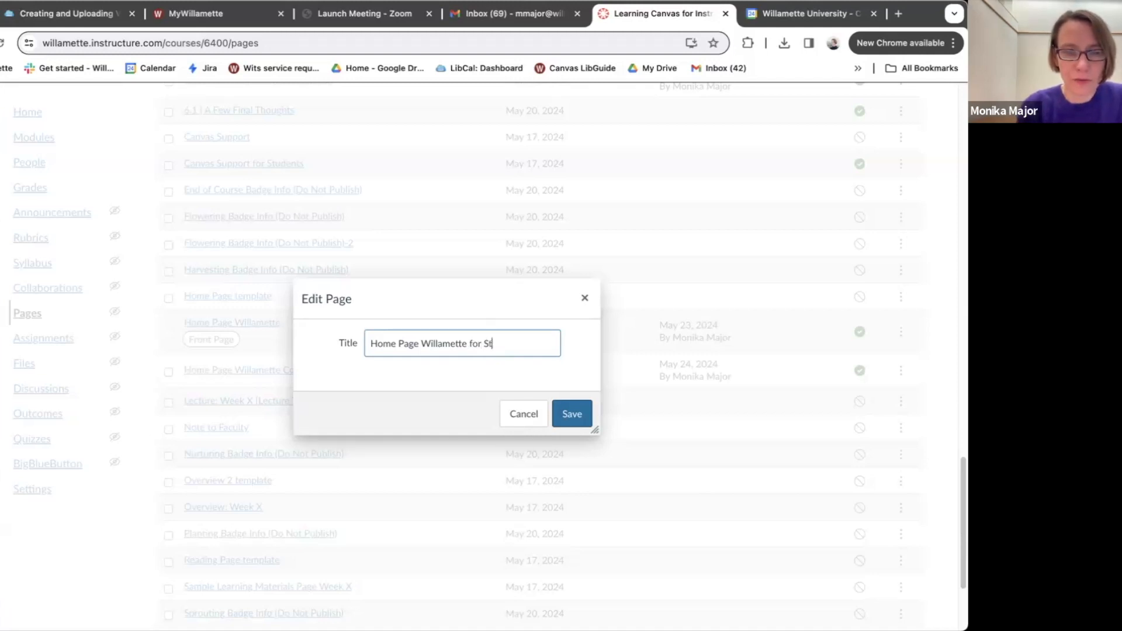
pyautogui.write('udents')
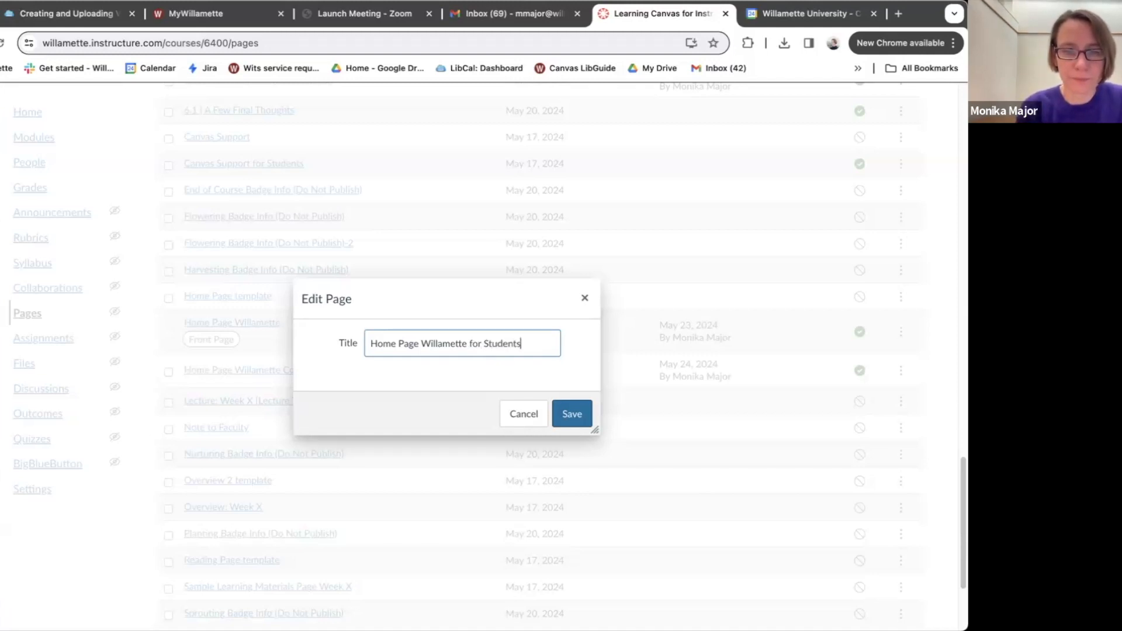
pyautogui.click(571, 416)
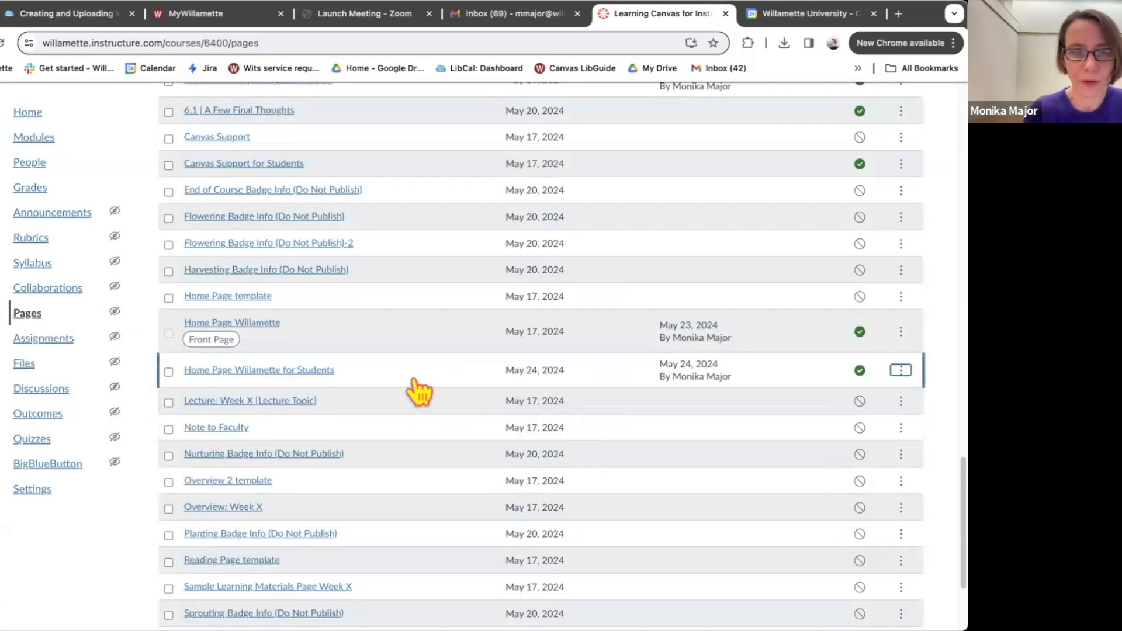
# - Remove Home Page Willamette as the front page and use Home Page Willamette for Students as the front page instead
pyautogui.click(902, 331)
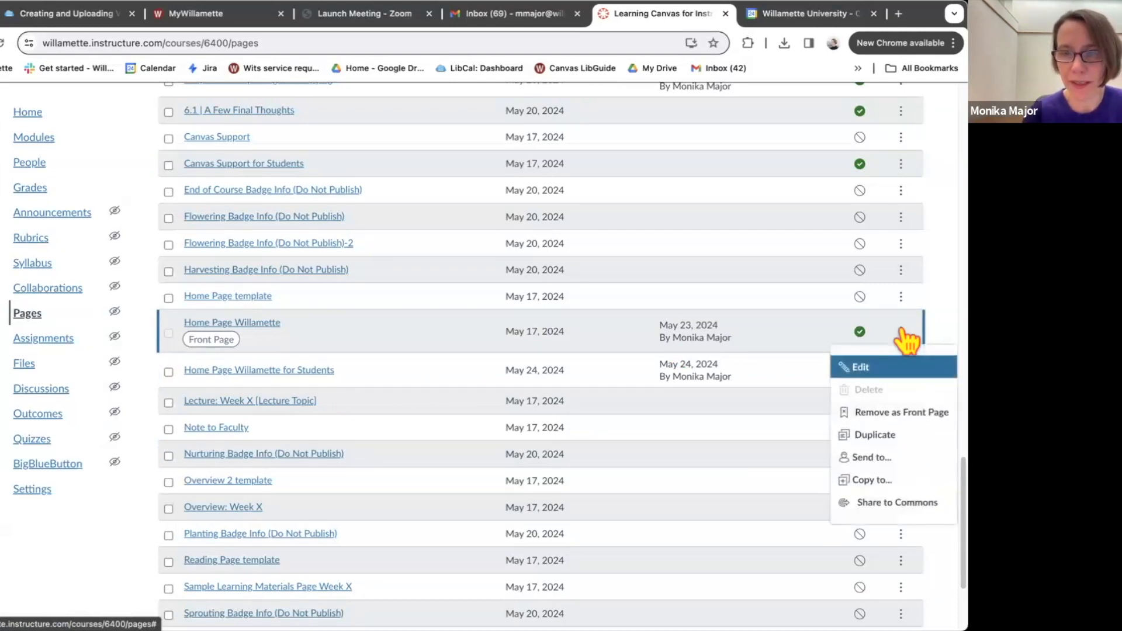
pyautogui.click(875, 414)
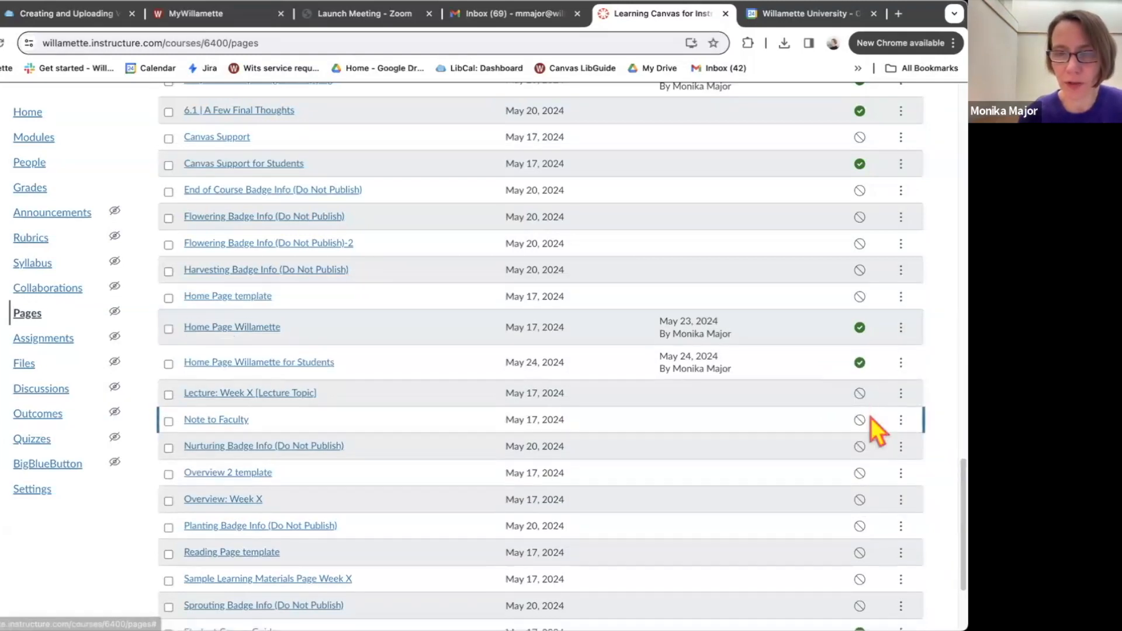
pyautogui.scroll(3, 719, 544)
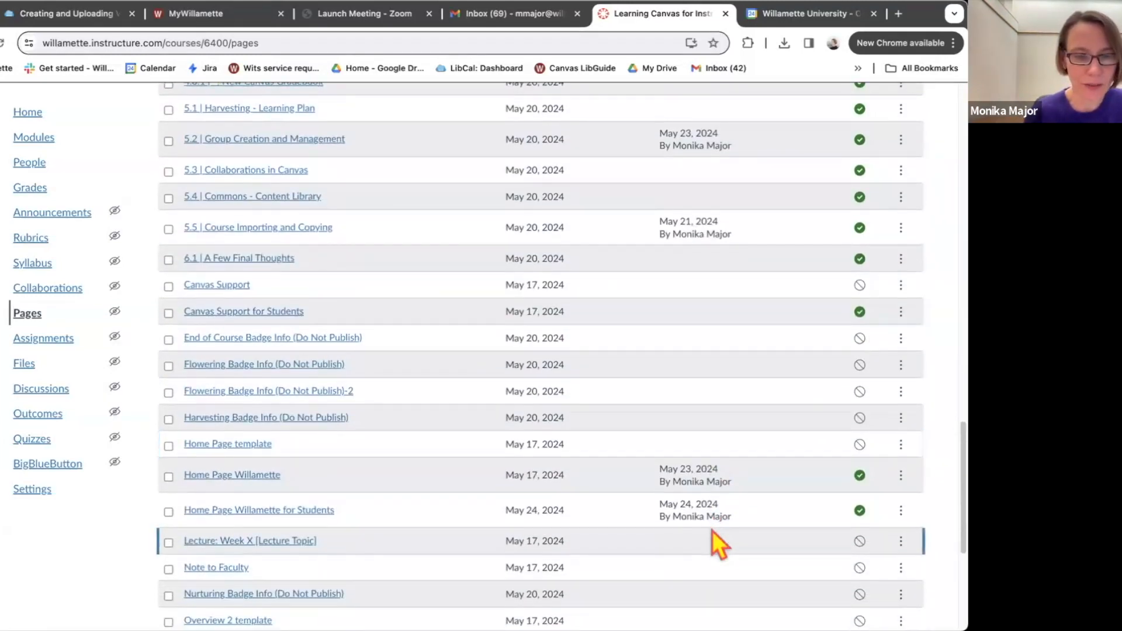
pyautogui.scroll(-2, 719, 543)
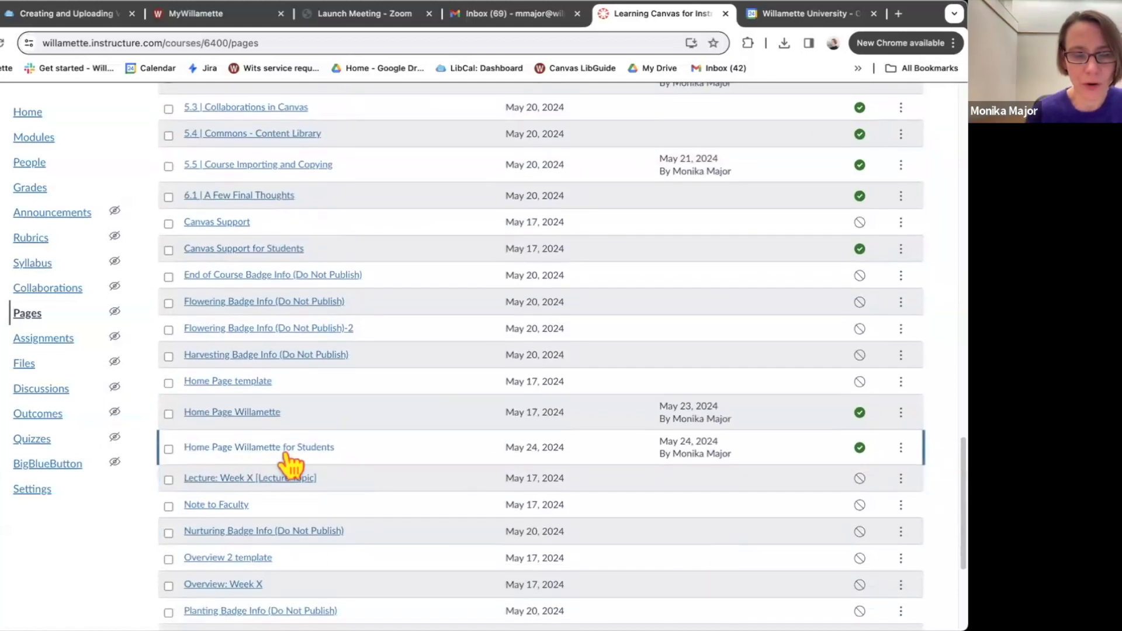
pyautogui.click(901, 448)
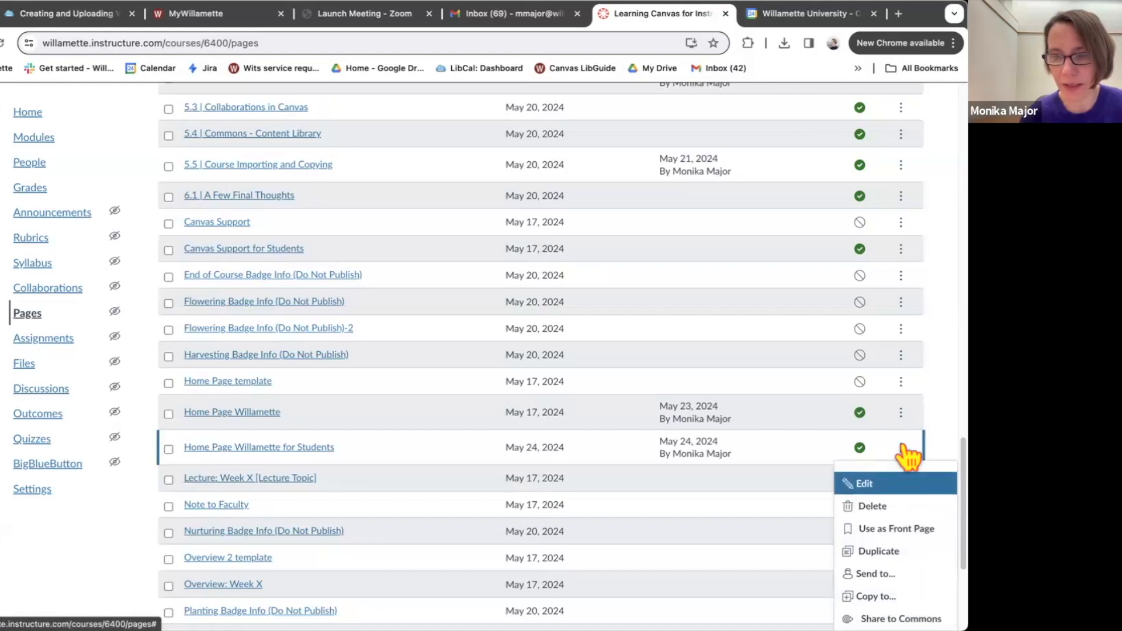
pyautogui.click(902, 529)
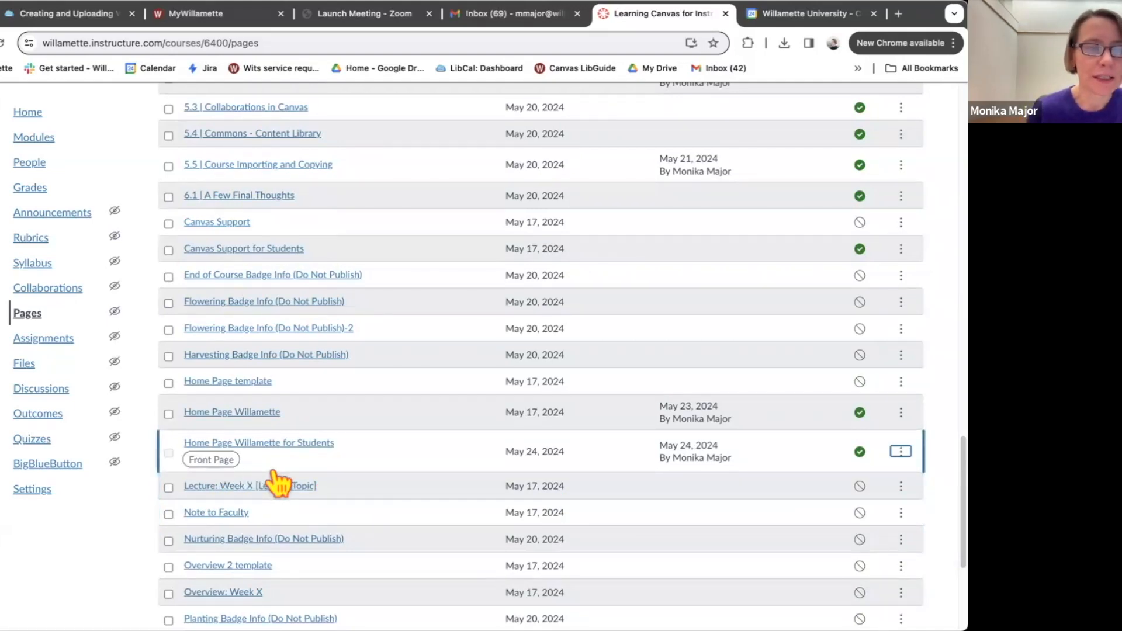
# - Set the course home page to display the Pages Front Page and save the choice
pyautogui.click(28, 112)
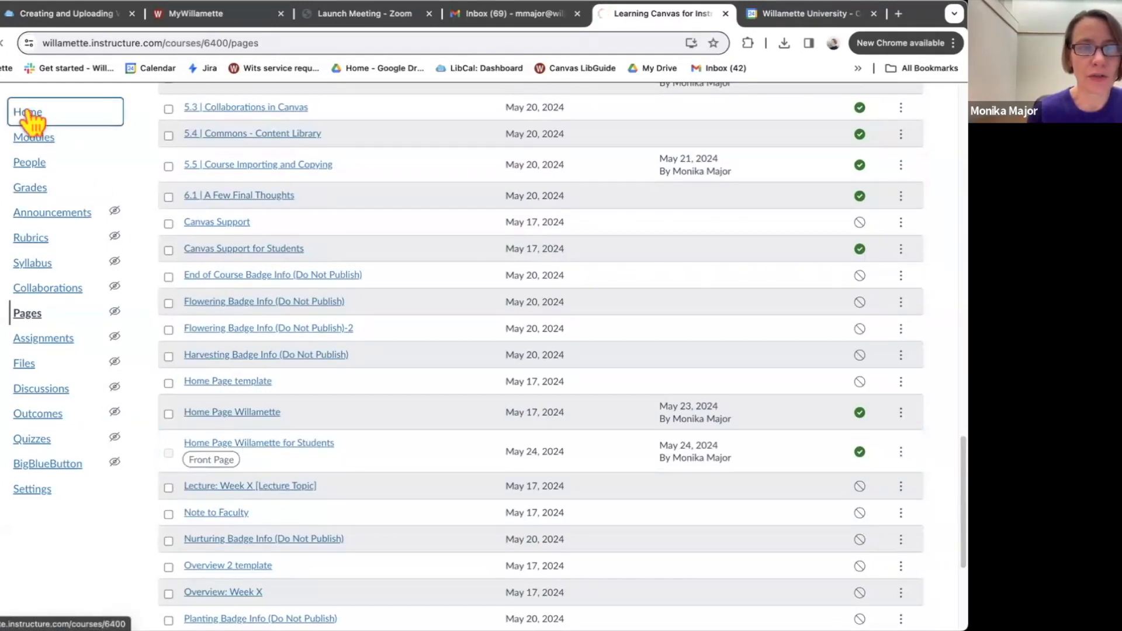
pyautogui.scroll(-3, 401, 96)
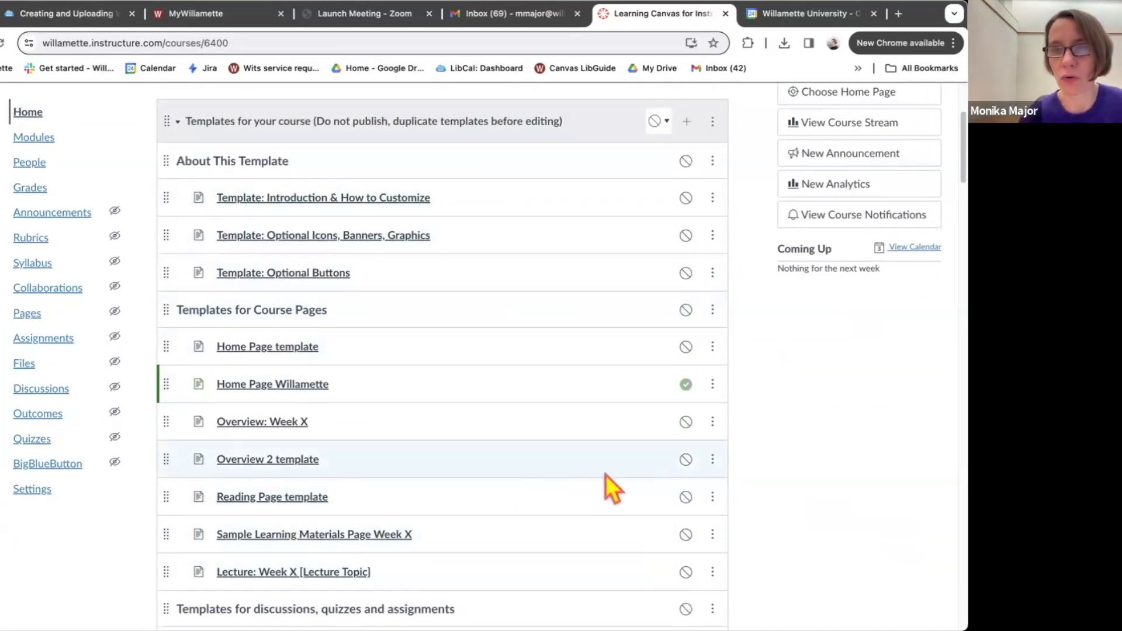
pyautogui.scroll(2, 880, 486)
pyautogui.scroll(1, 880, 486)
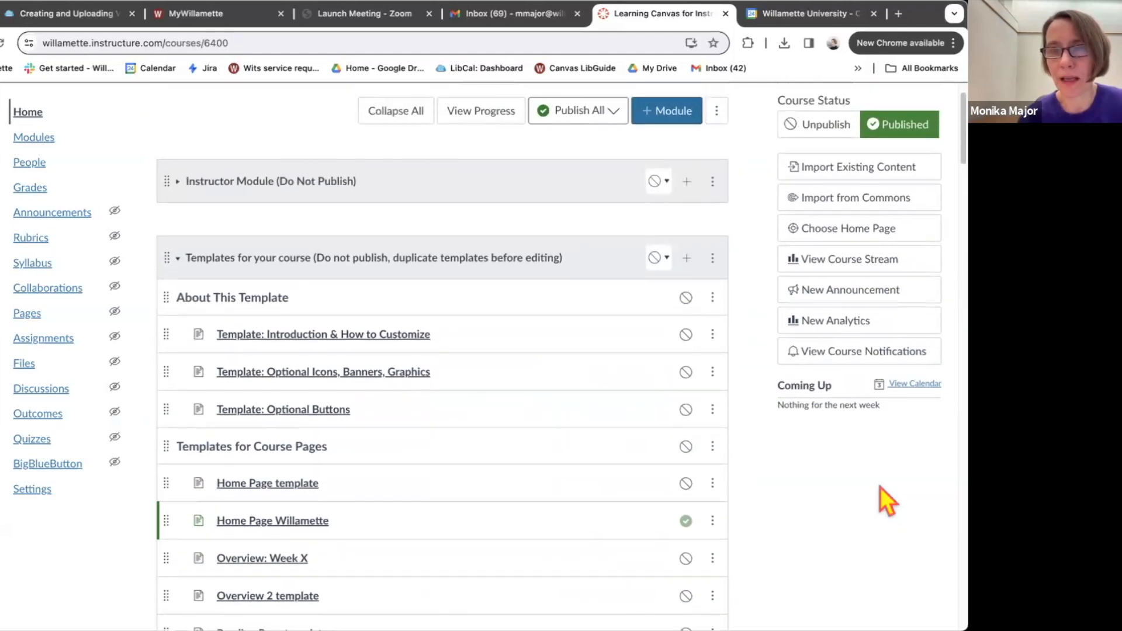
pyautogui.click(827, 231)
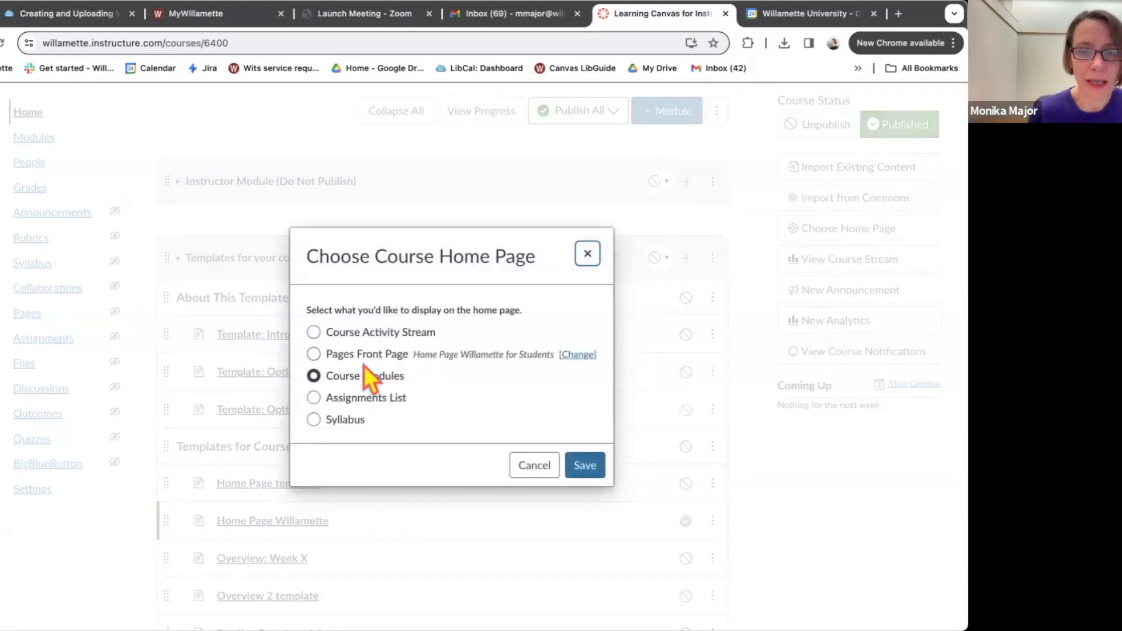
pyautogui.click(313, 355)
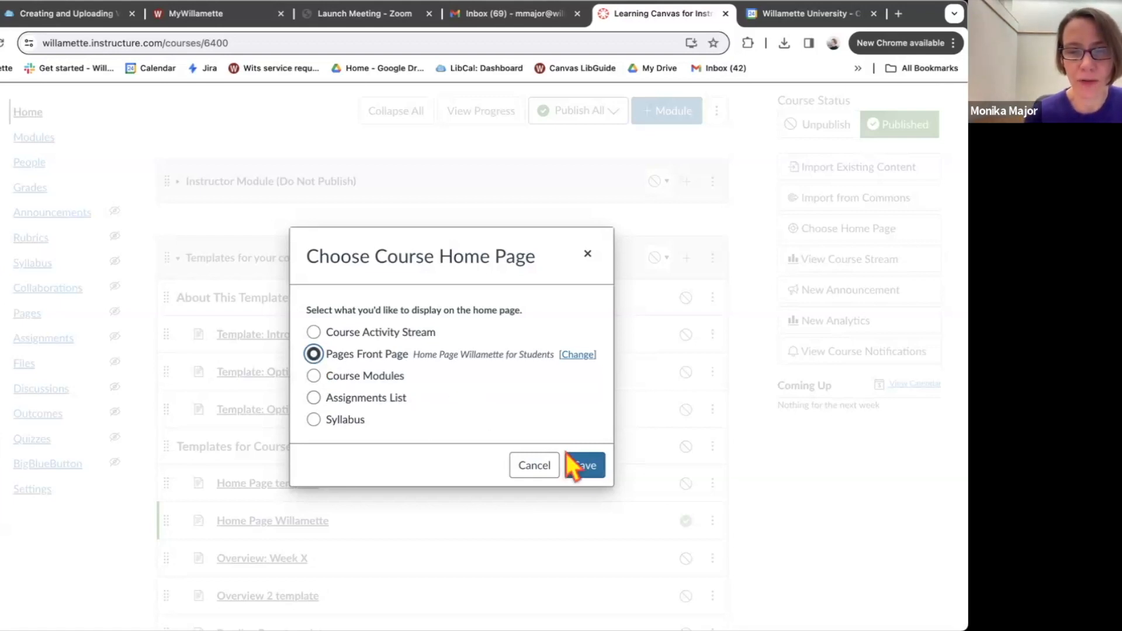
pyautogui.click(585, 467)
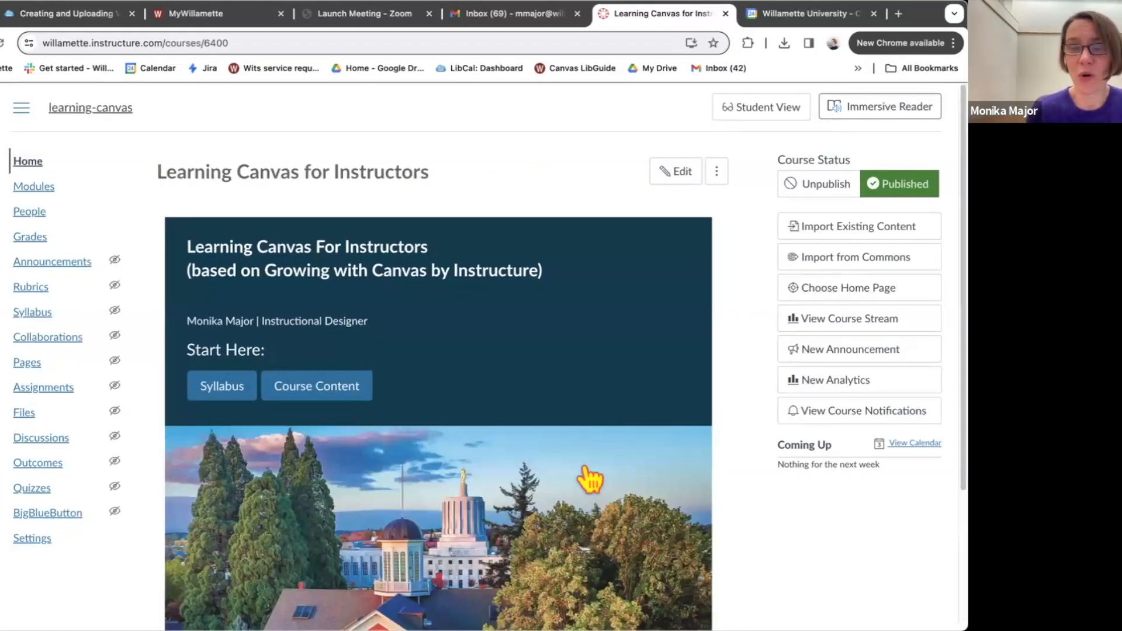
# - Verify the new front page on the course home in Student View, and leave the student preview
pyautogui.click(760, 114)
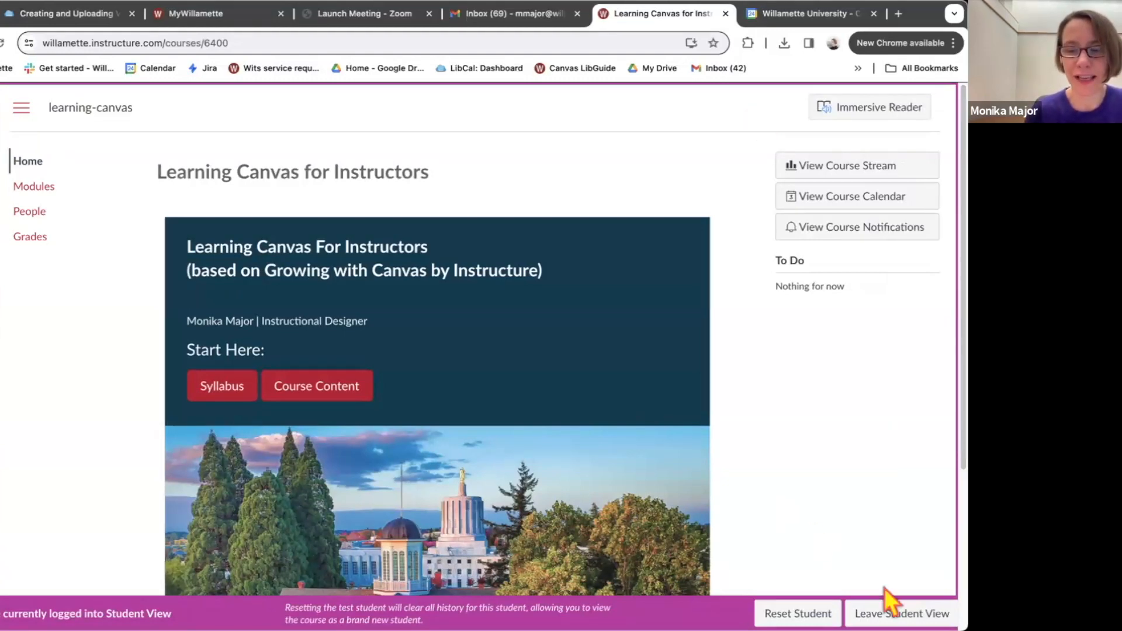
pyautogui.click(900, 614)
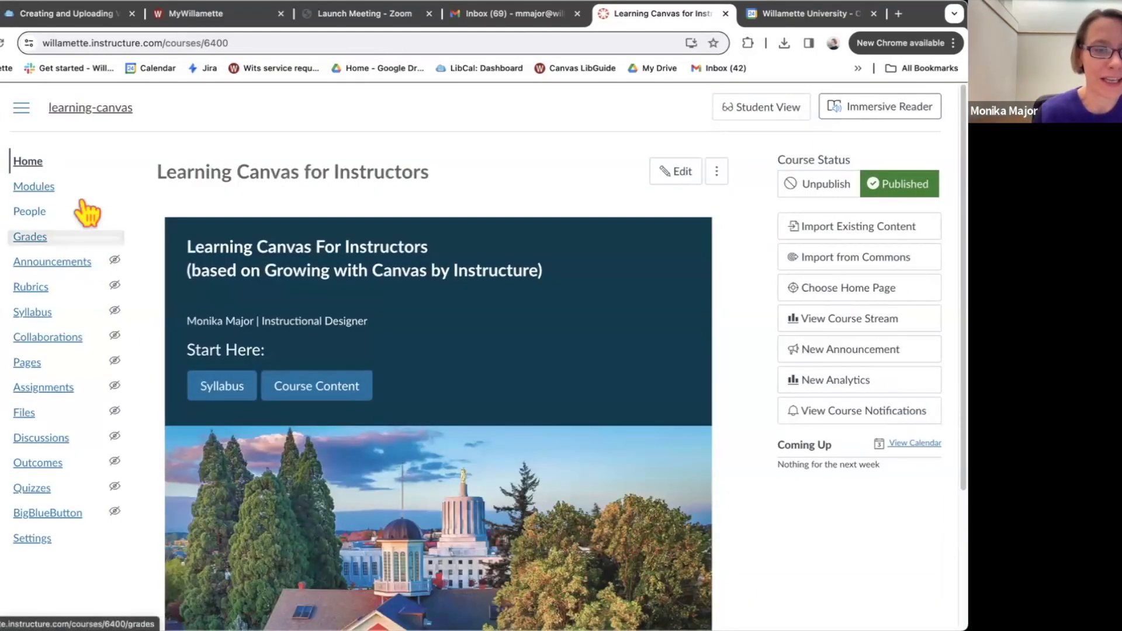
# - Review the Home Page Willamette entry in the course templates module on the Modules page
pyautogui.click(44, 186)
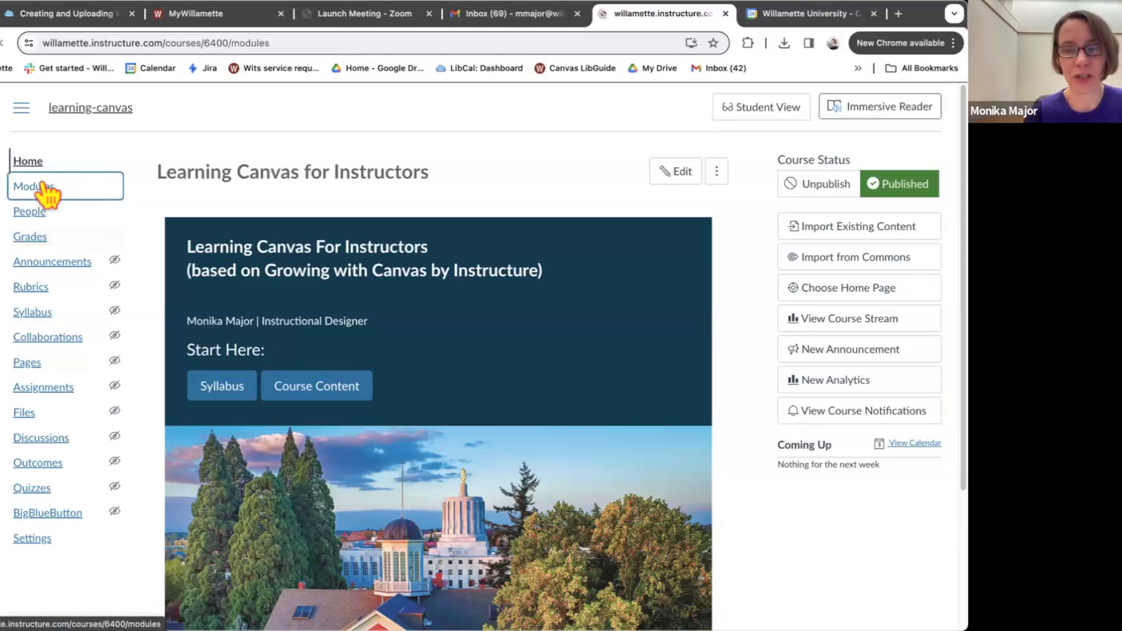
pyautogui.scroll(-3, 542, 346)
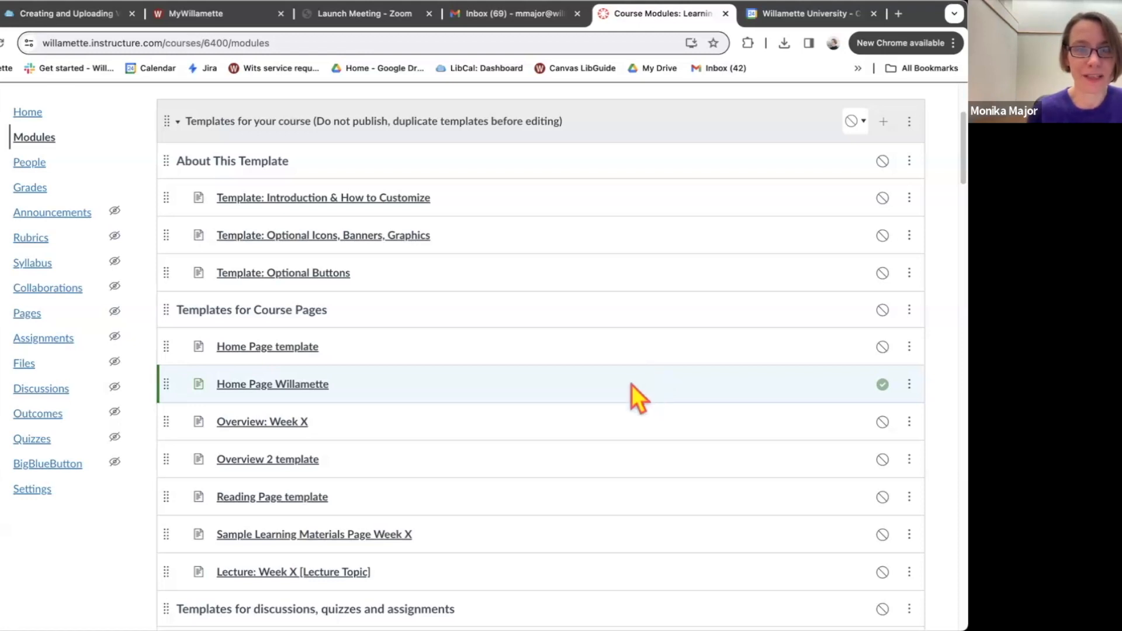
pyautogui.scroll(4, 632, 384)
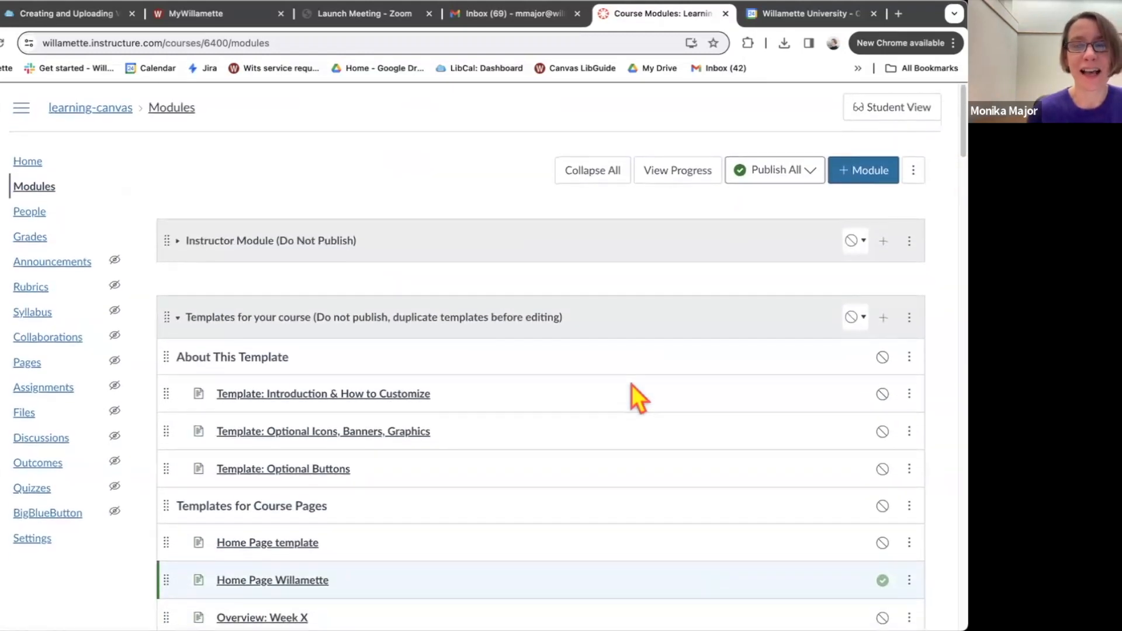